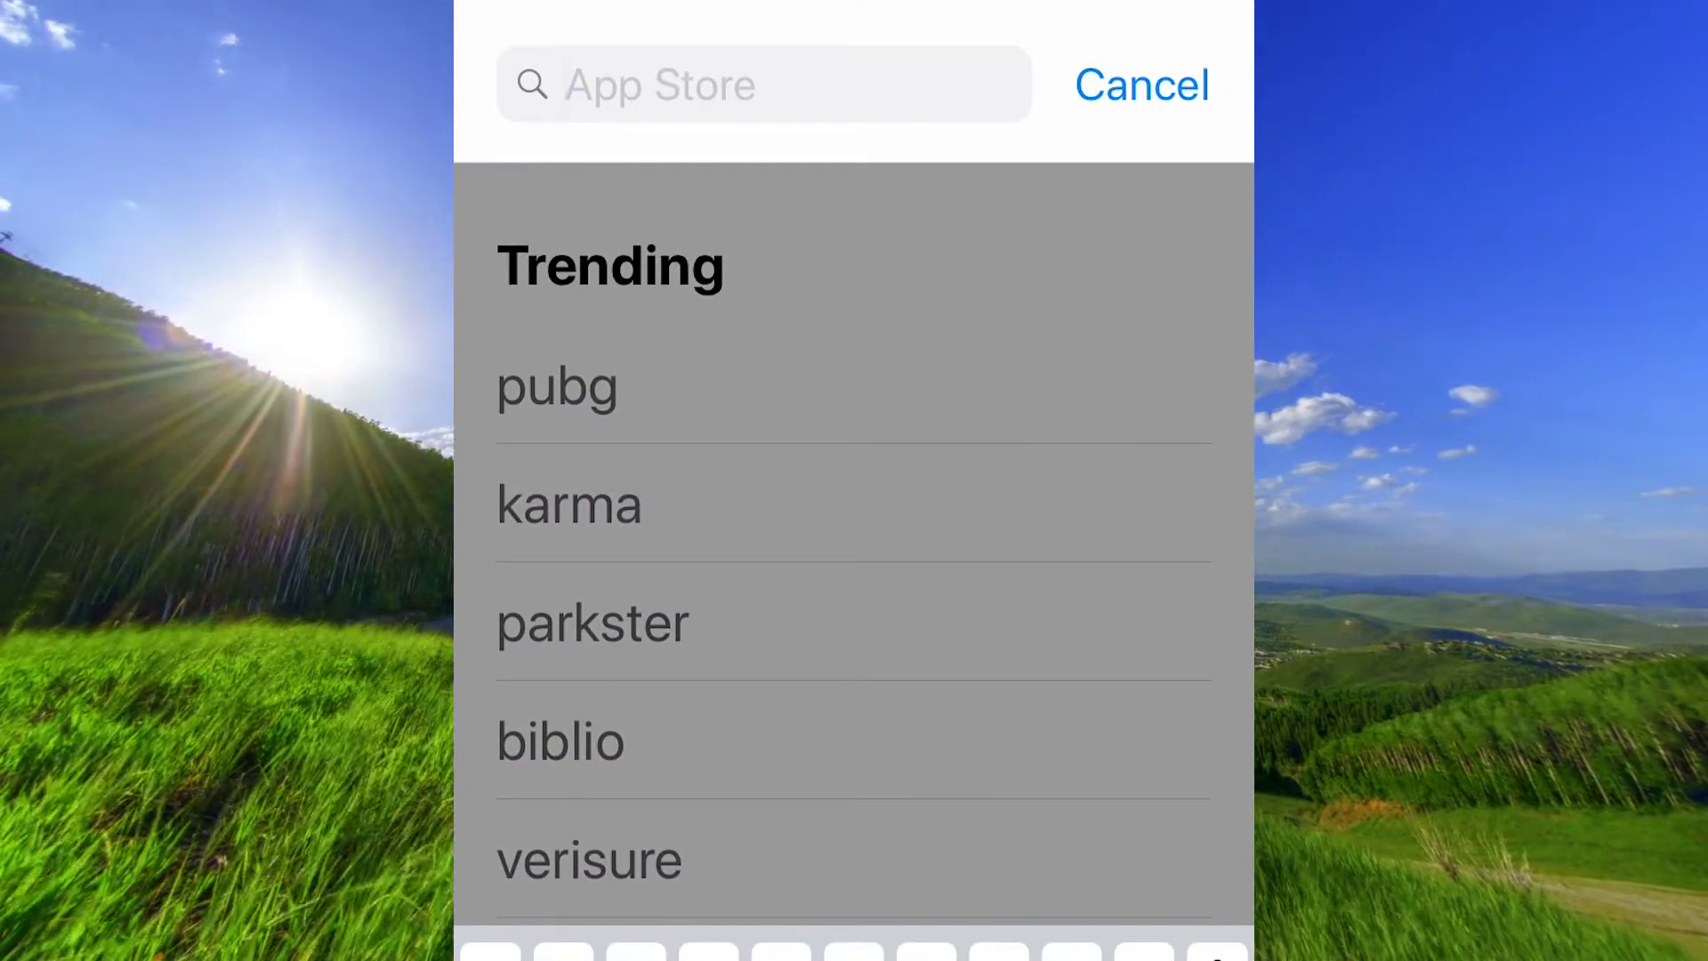
type("fr")
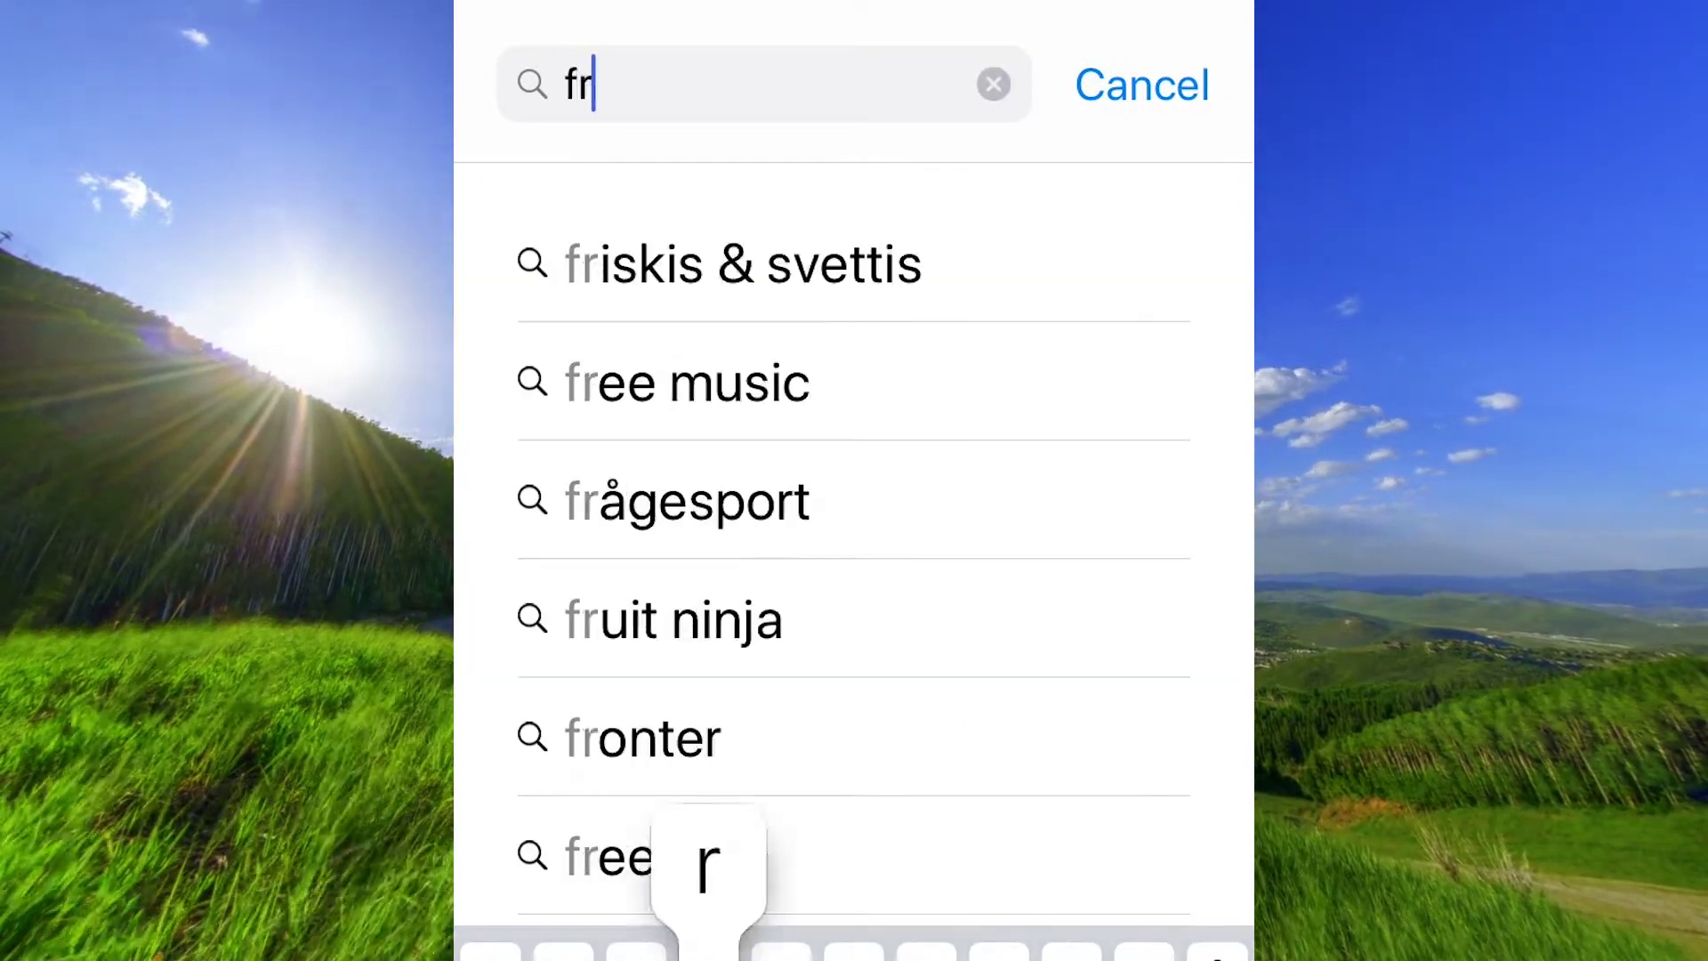
type("iendly")
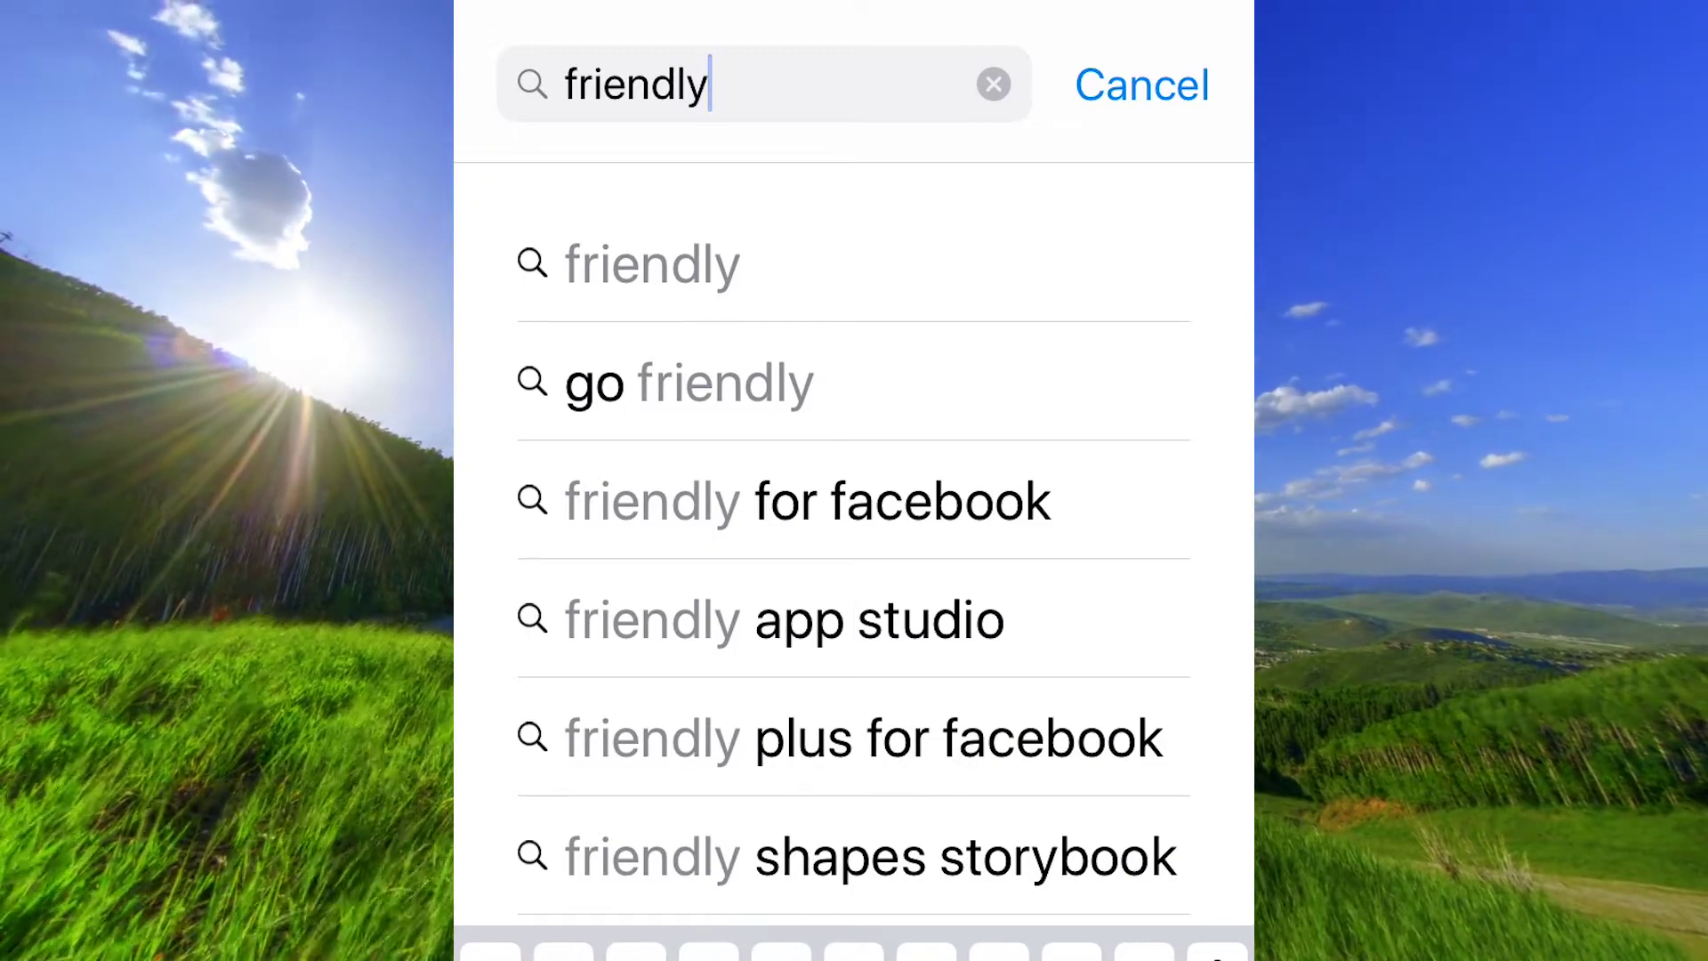
Step: Run the App Store search for 'friendly' to find Friendly for Facebook
key("Return")
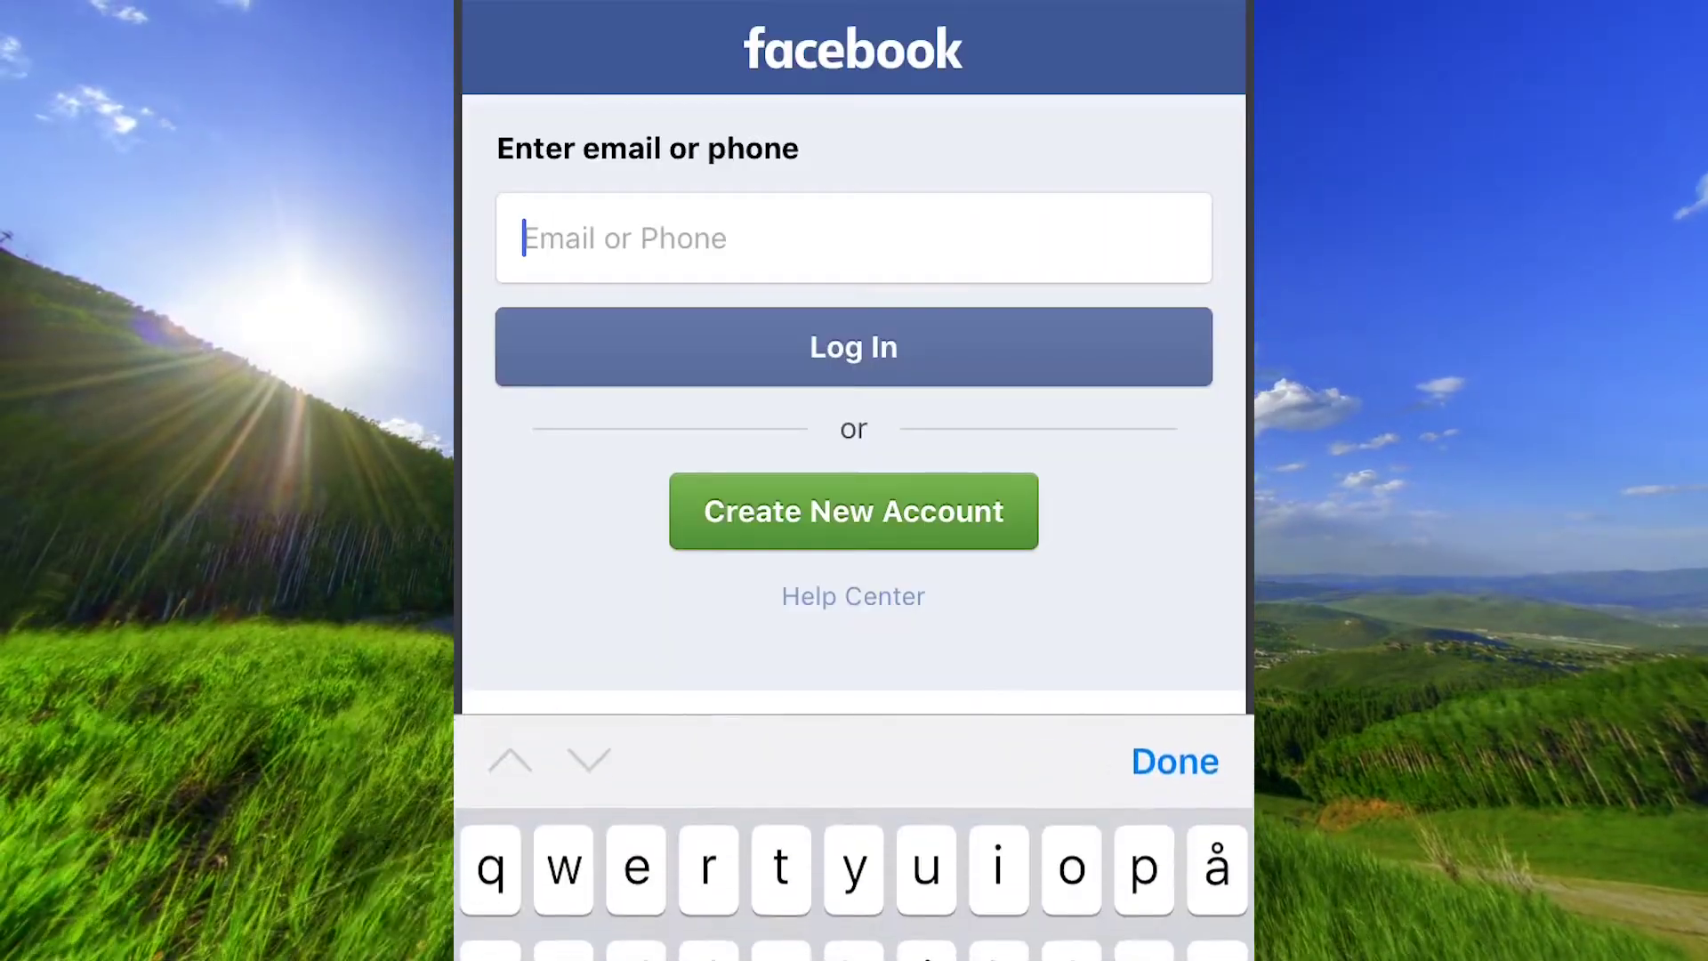
type("eafix")
Step: Submit the Facebook account email and begin entering the numeric part of the password
key("Return")
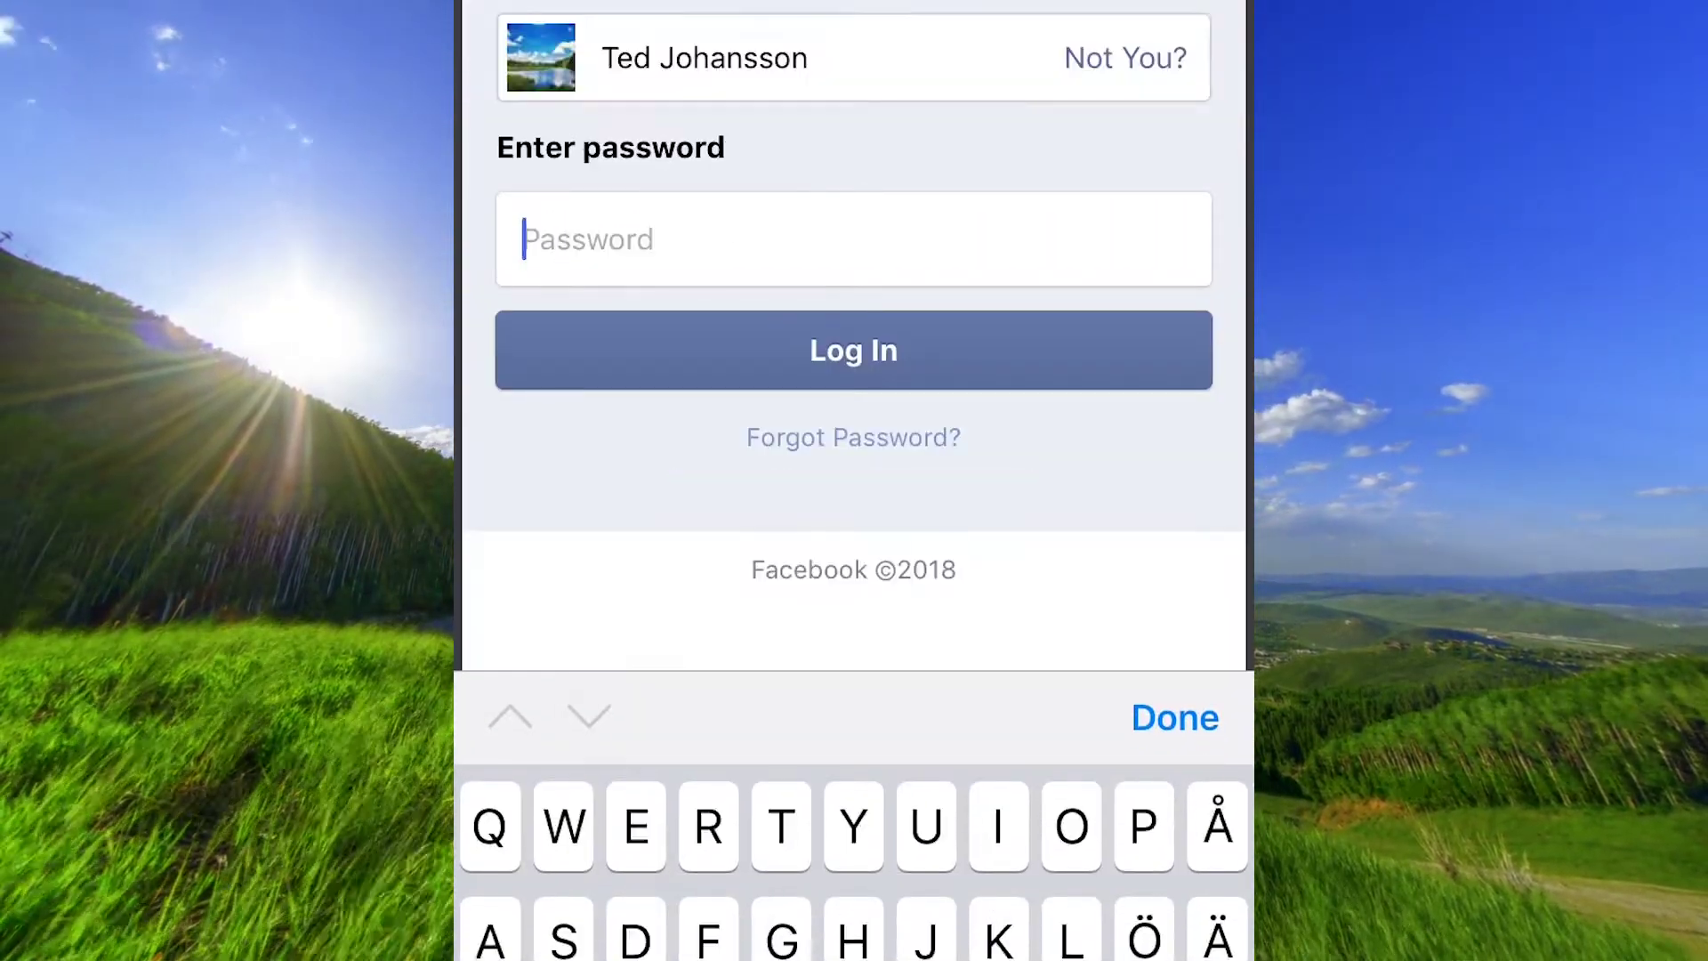
type("●●●●e")
key("123")
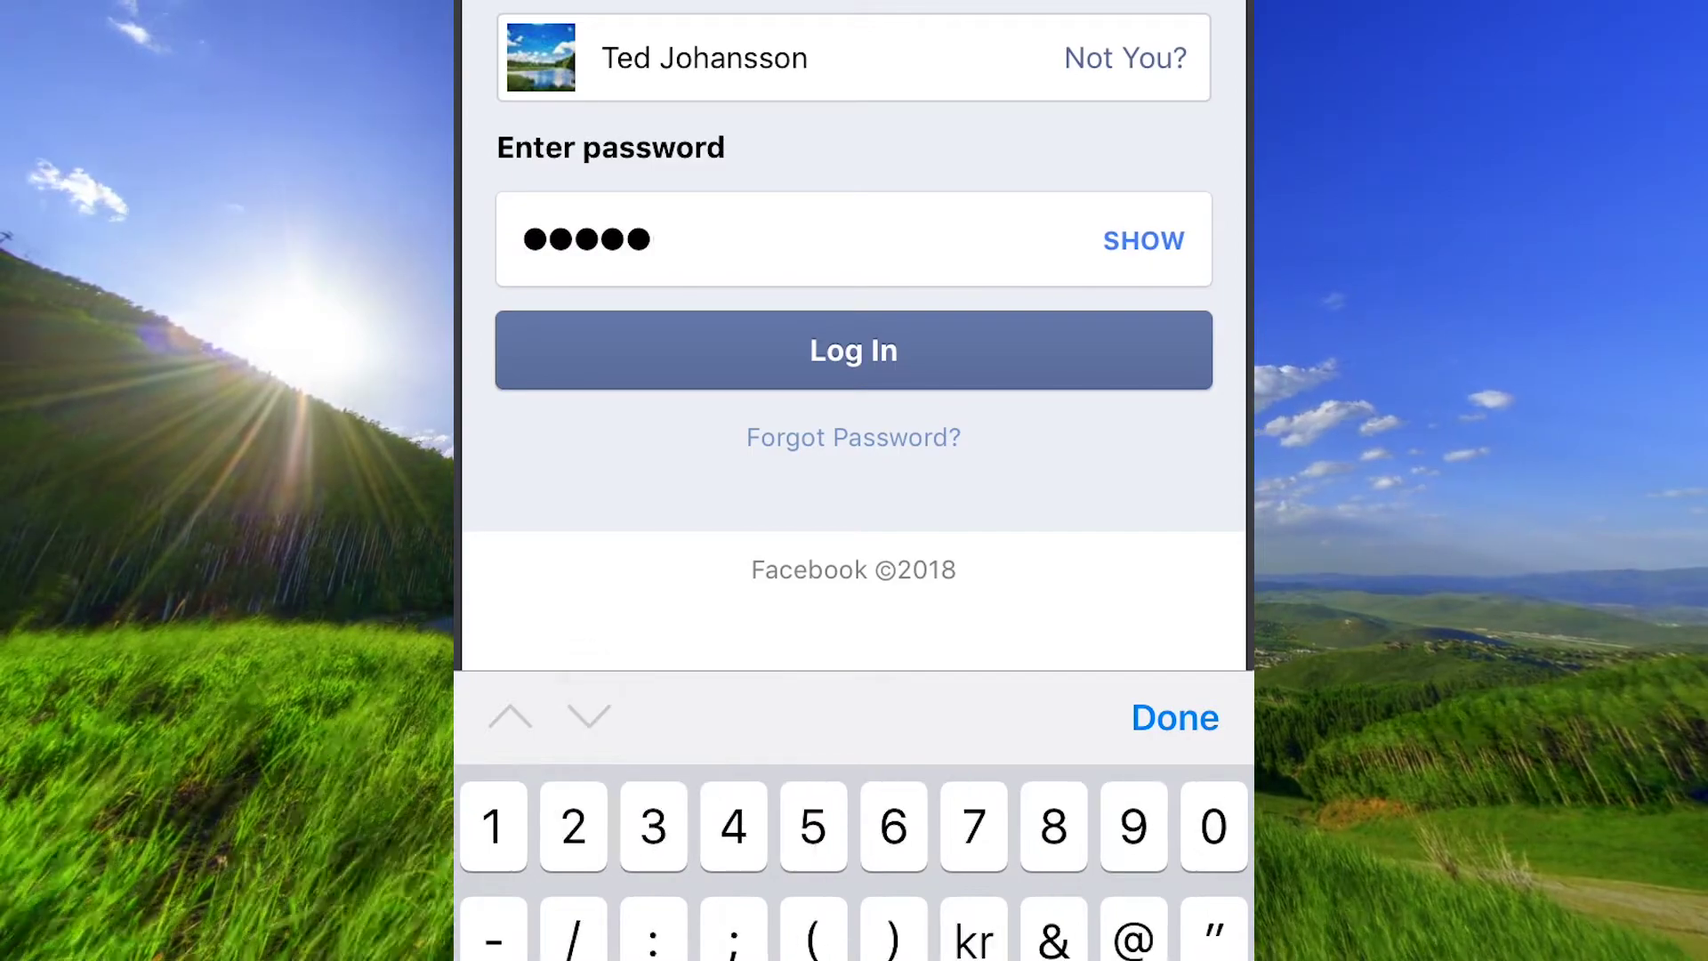